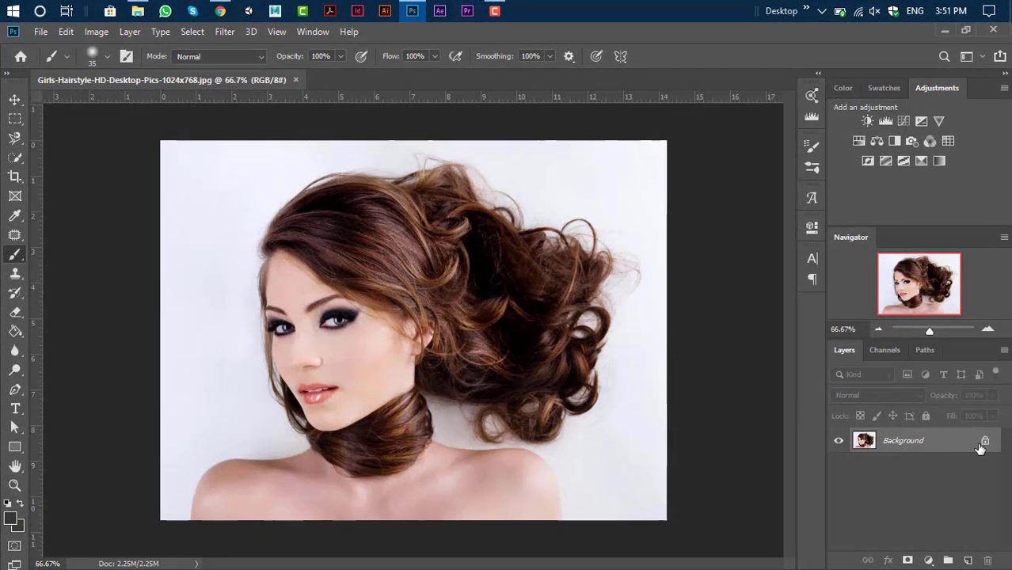
Unlock the Background layer, compare the colour channels and duplicate the Blue channel.
click(985, 442)
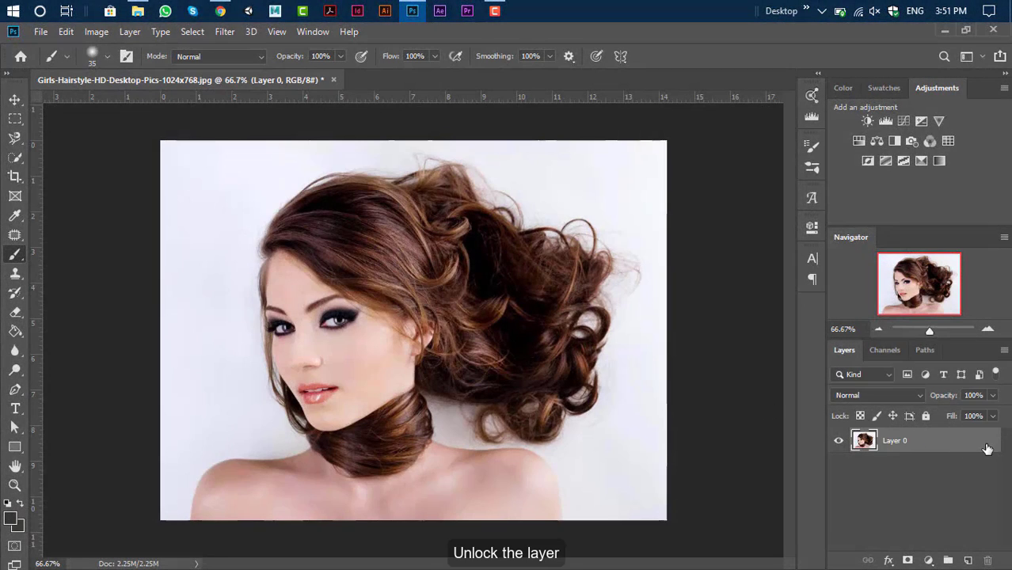
click(885, 350)
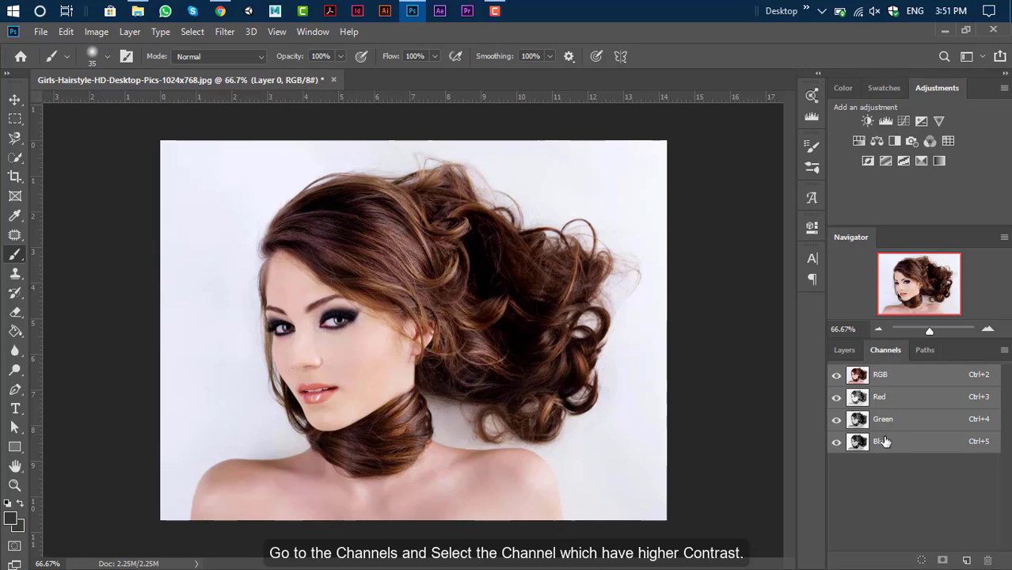
click(891, 398)
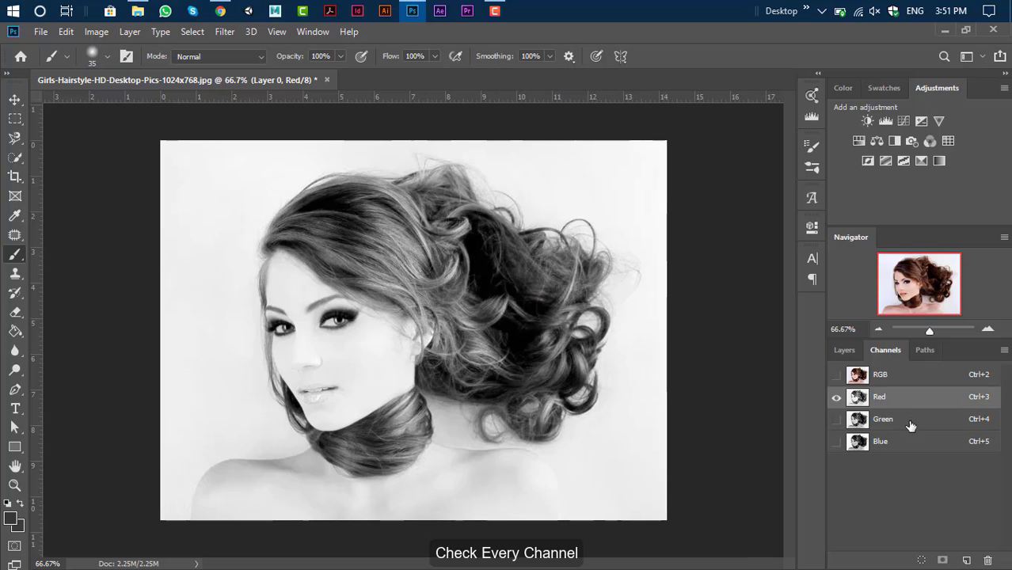
click(886, 421)
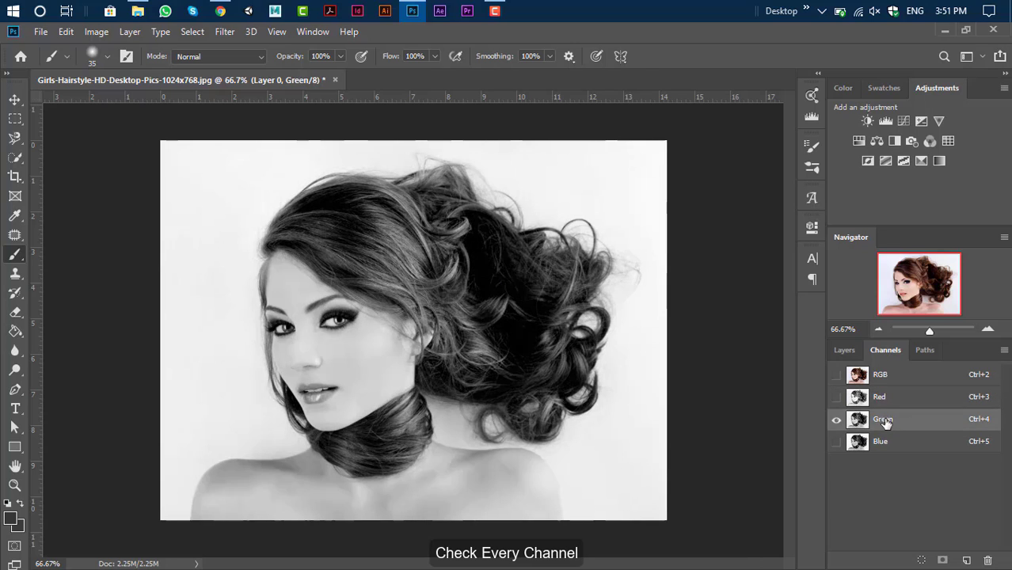
click(891, 442)
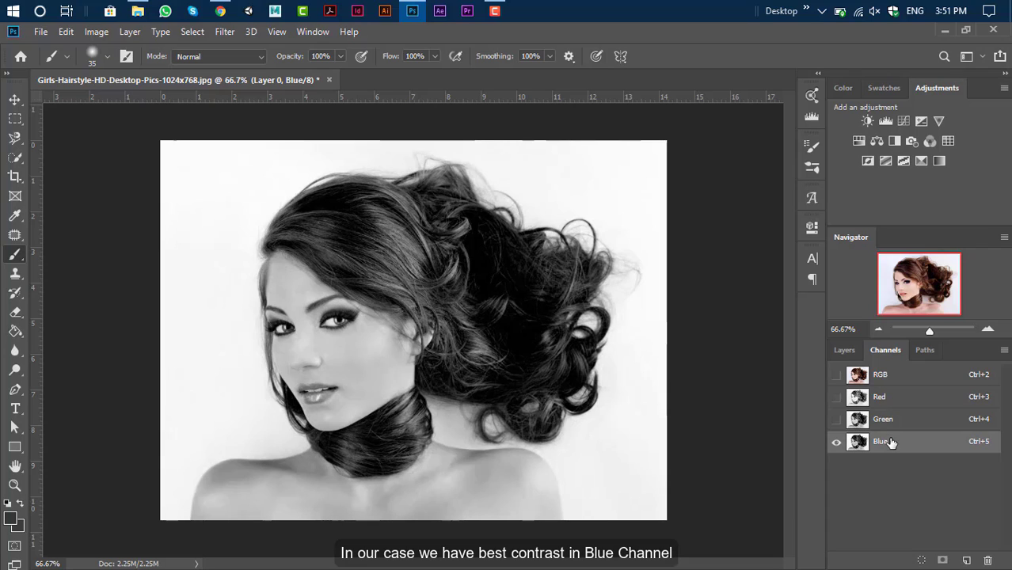
drag(890, 443, 965, 559)
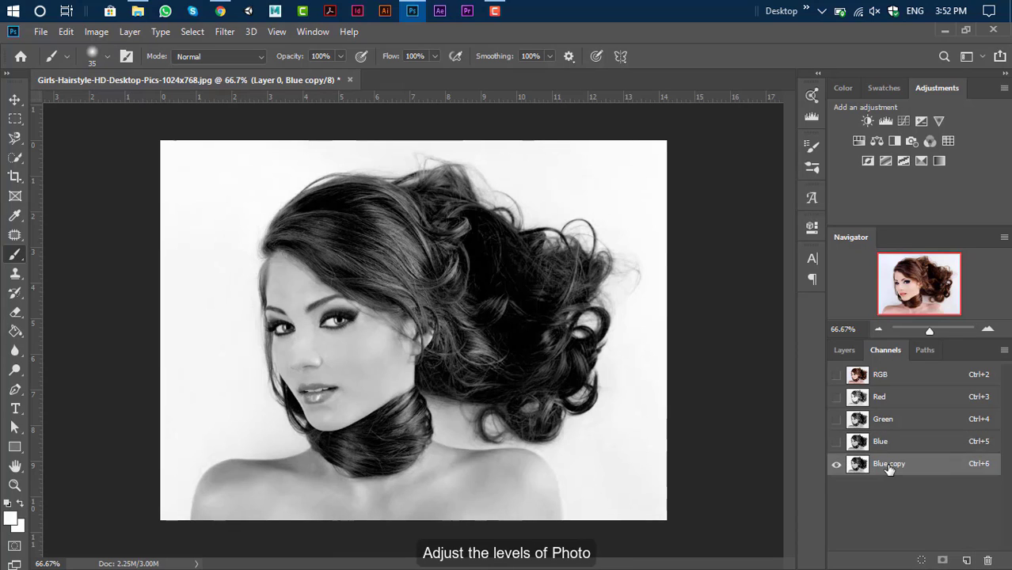
Apply Levels to the Blue copy channel, setting the white input level to 187 and darkening the midtones.
key(ctrl+l)
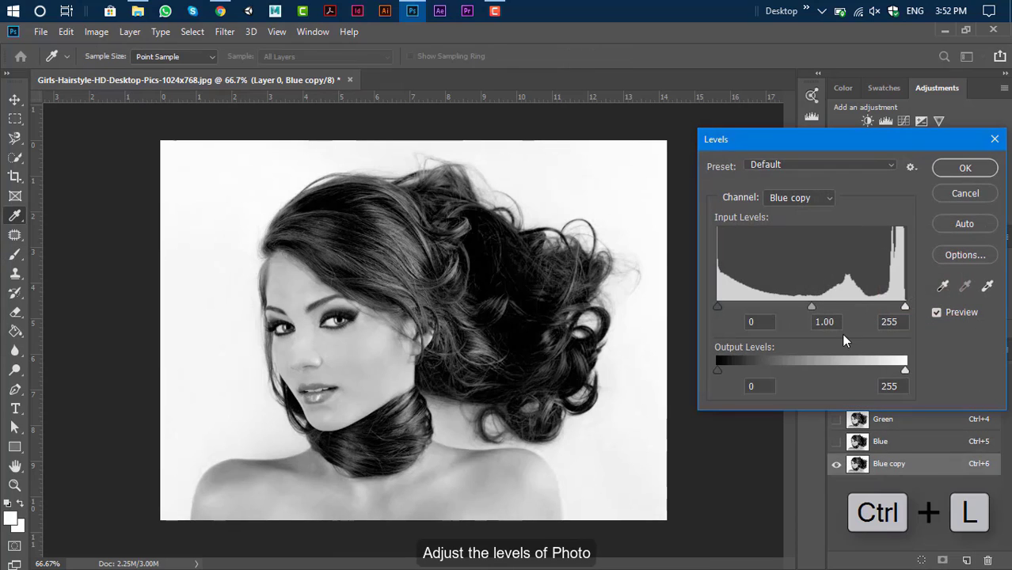
drag(840, 141, 783, 181)
key(ctrl+plus)
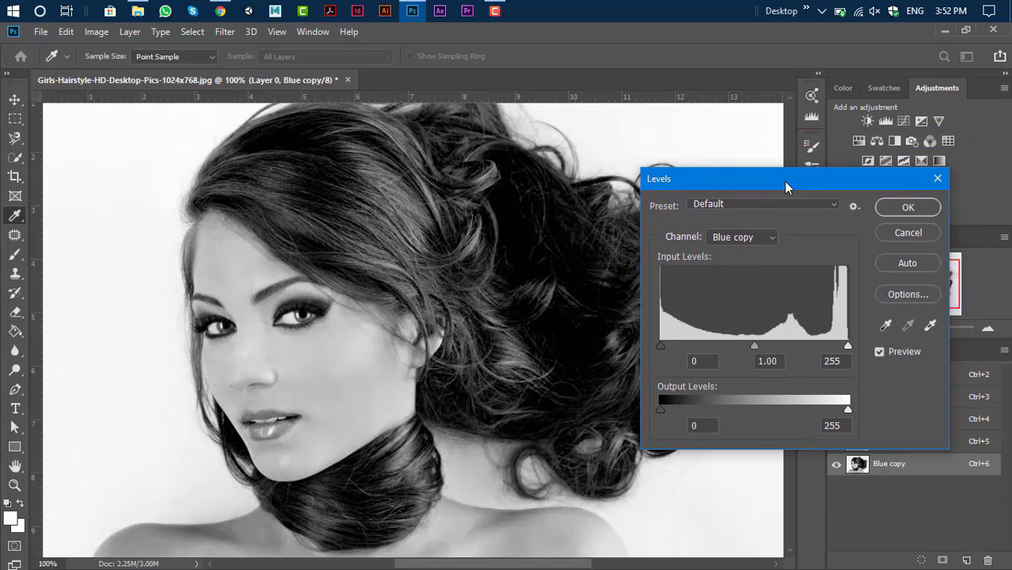
drag(845, 347, 799, 349)
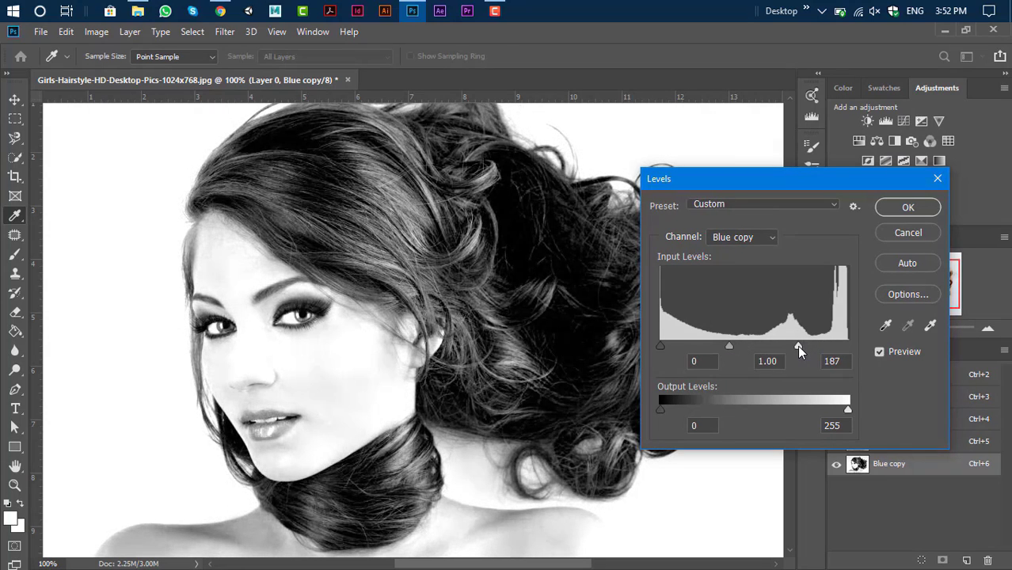
key(ctrl+minus)
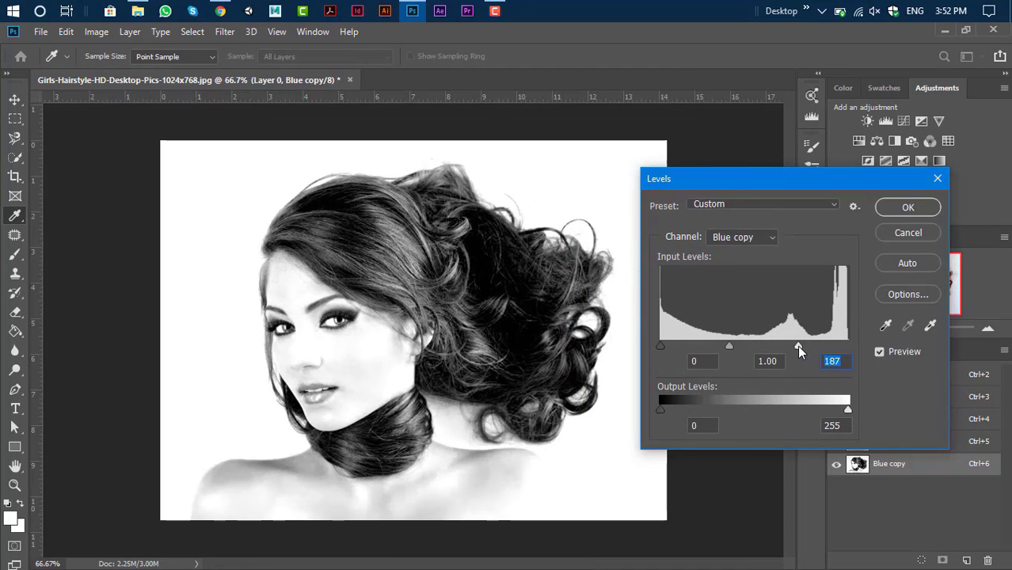
drag(729, 347, 759, 347)
click(908, 207)
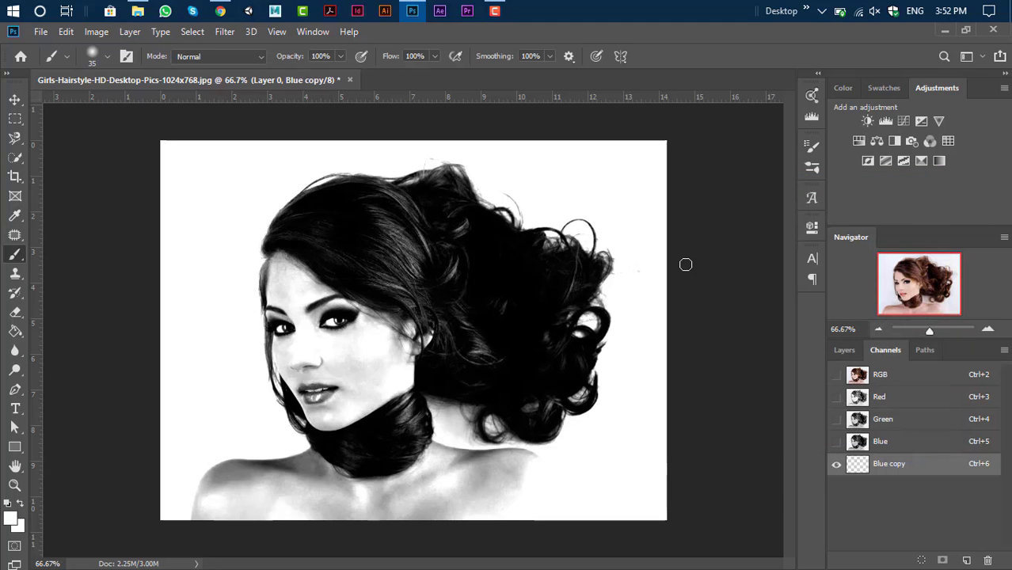
Select the dark hair areas using the Blue copy channel and add a layer mask to Layer 0 from that selection.
key(ctrl+plus)
key(ctrl+plus)
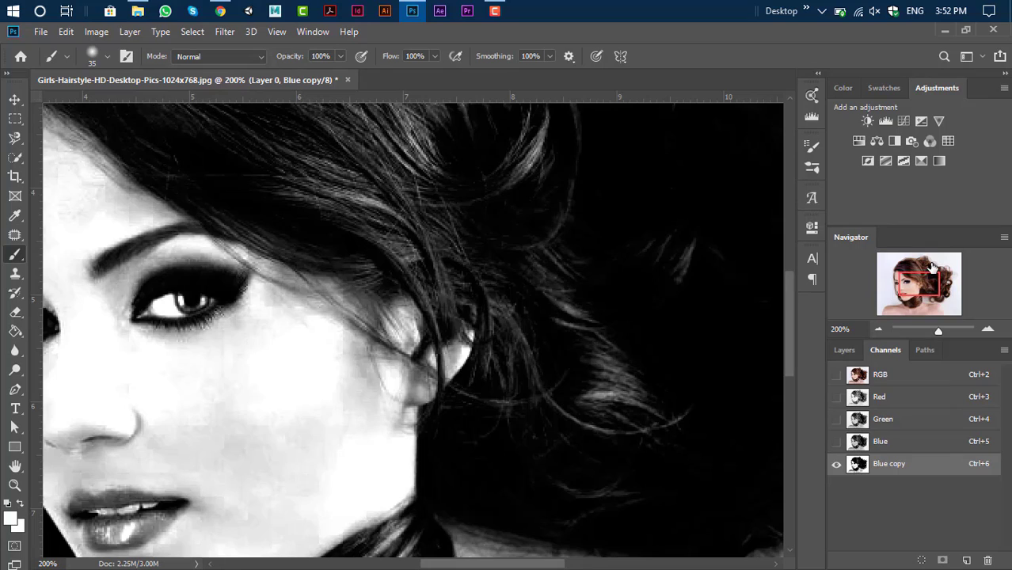
drag(933, 269, 918, 290)
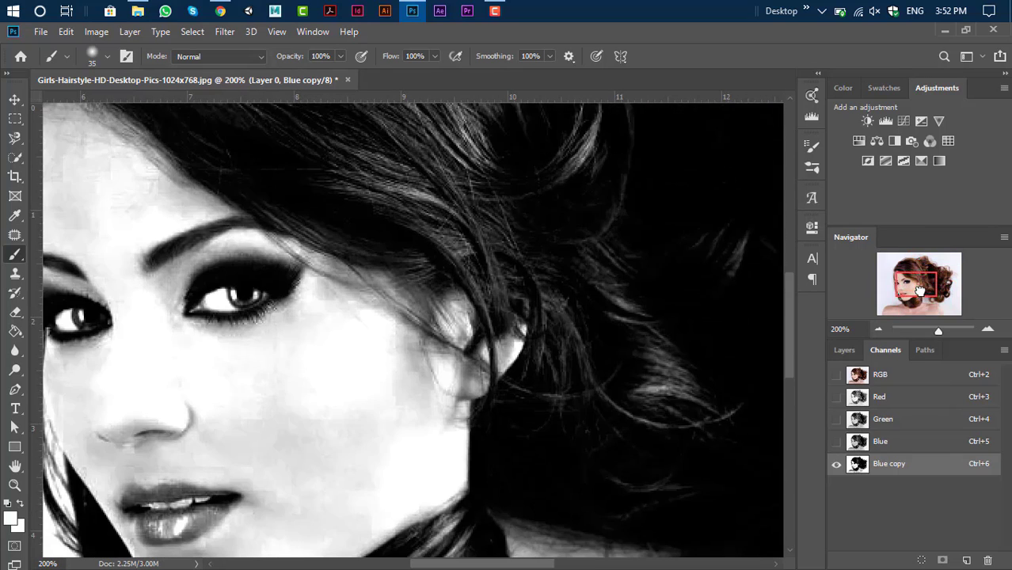
key(ctrl+minus)
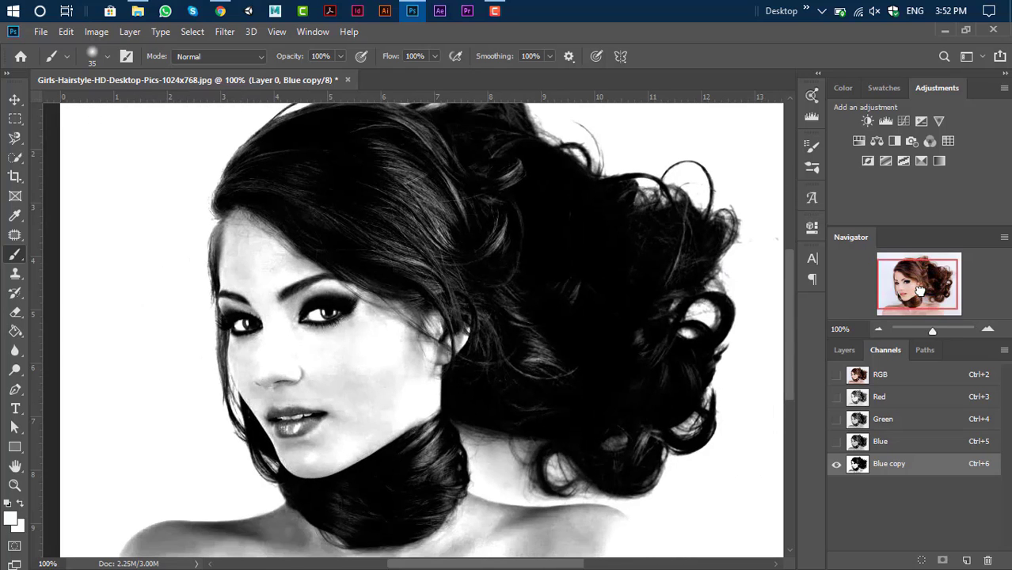
key(ctrl+minus)
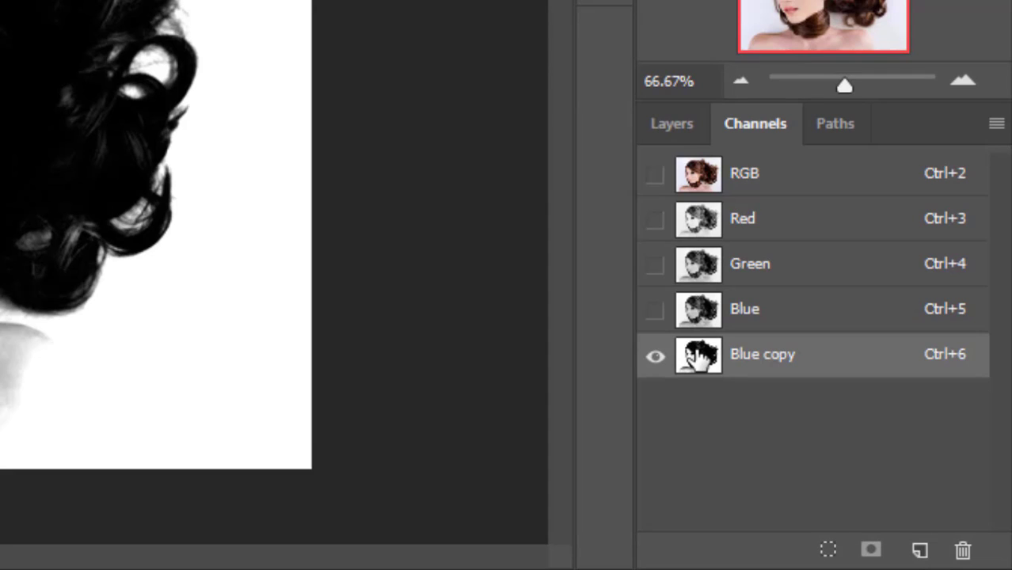
ctrl+click(697, 358)
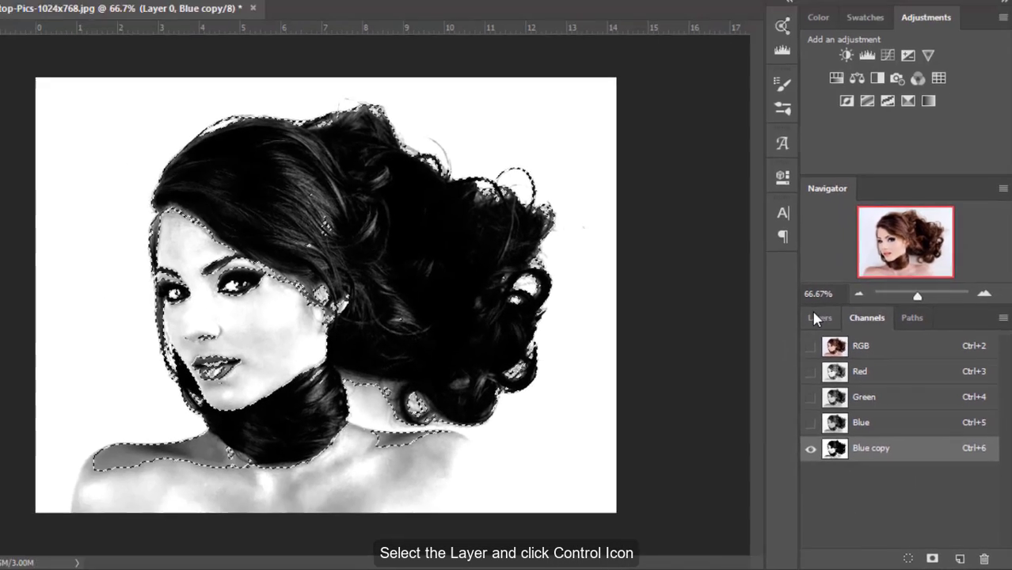
click(671, 123)
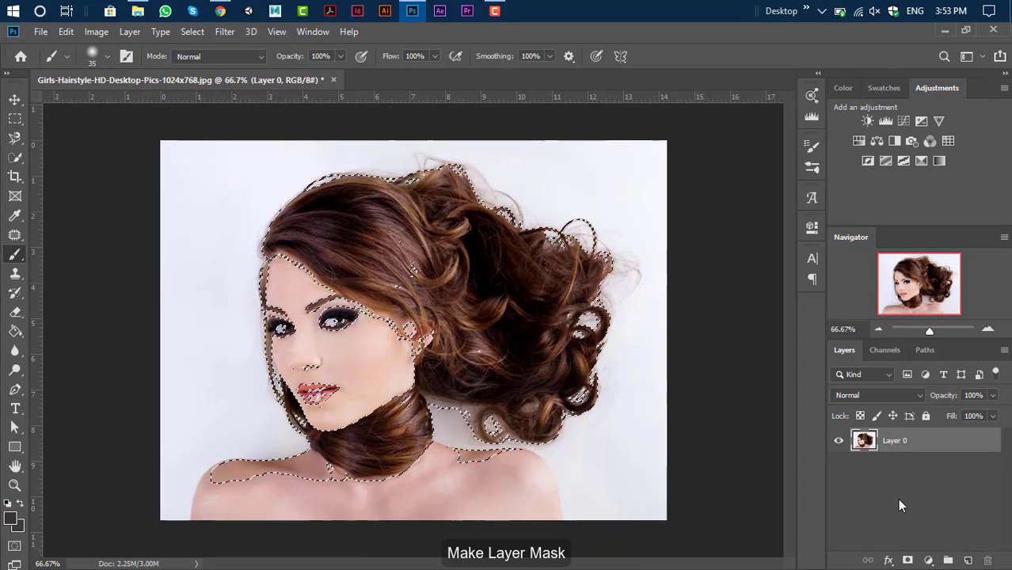
click(908, 560)
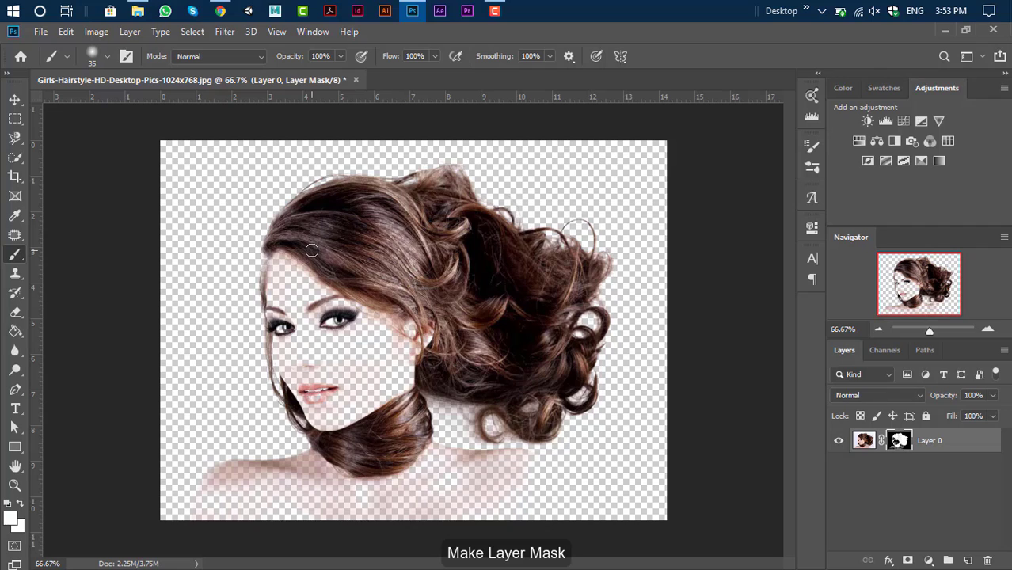
Choose the Brush tool and set the foreground colour to white and the background colour to black (000000).
key(ctrl+1)
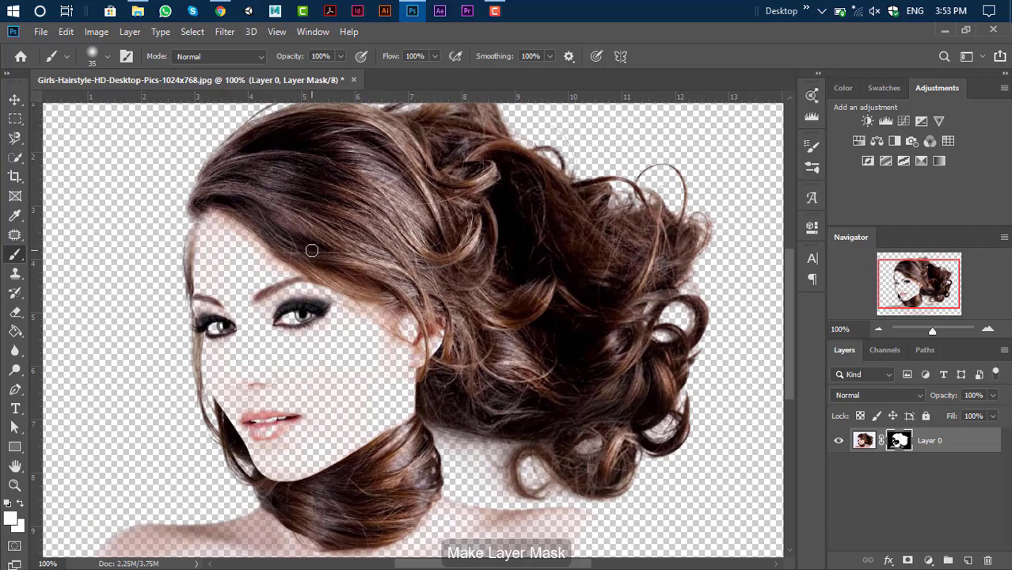
right_click(17, 257)
click(65, 254)
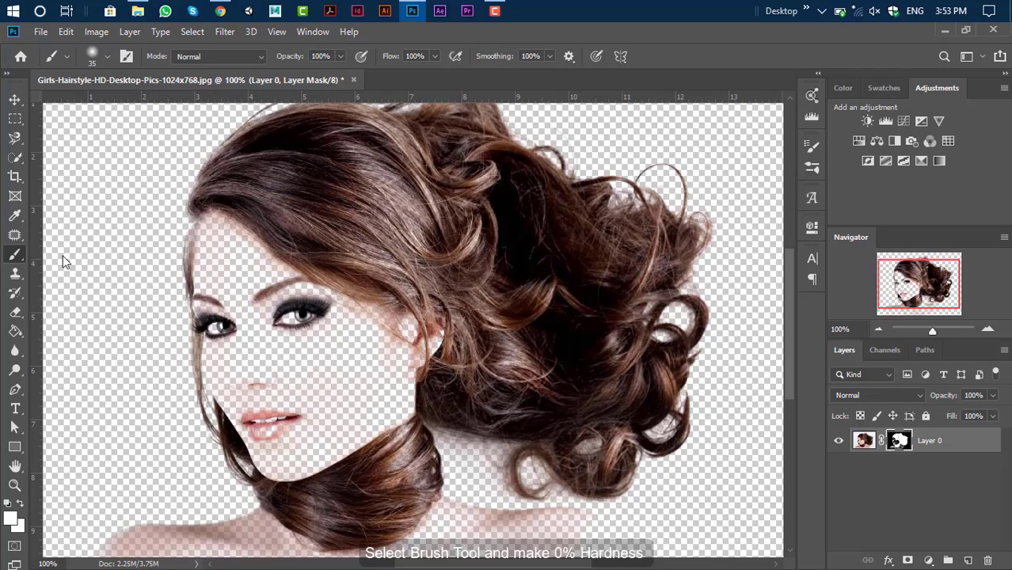
click(11, 521)
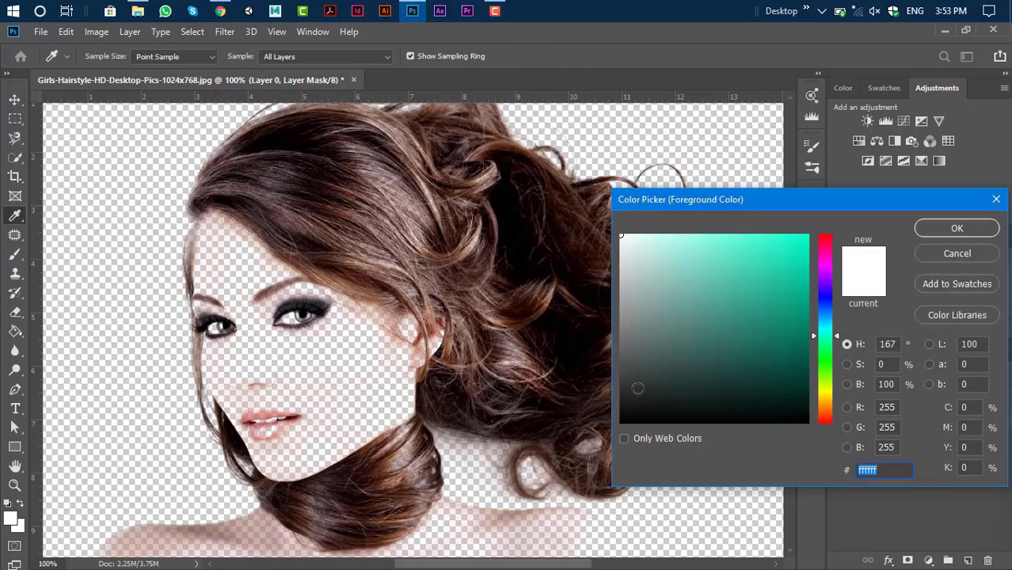
text(000000)
click(959, 228)
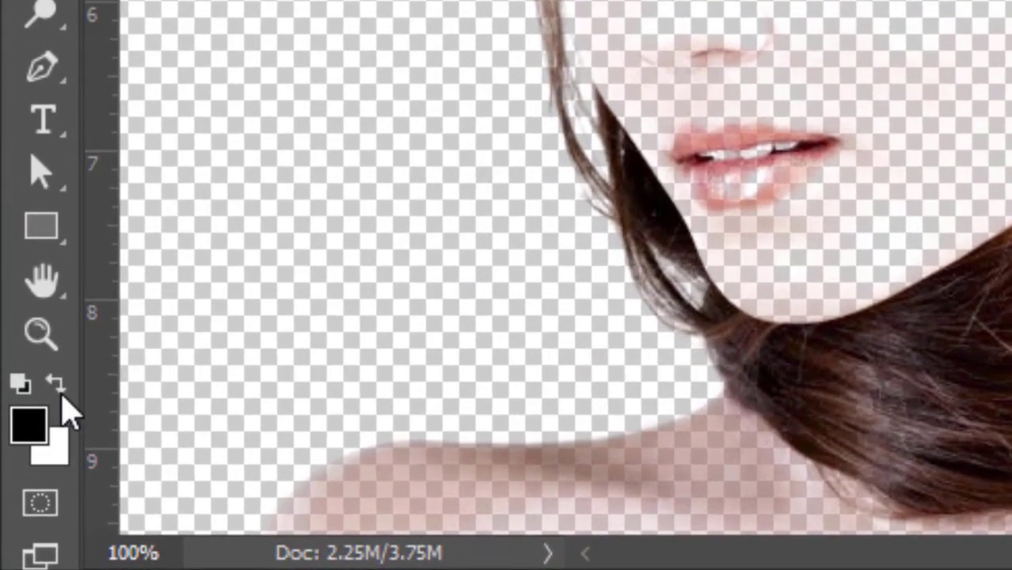
click(21, 504)
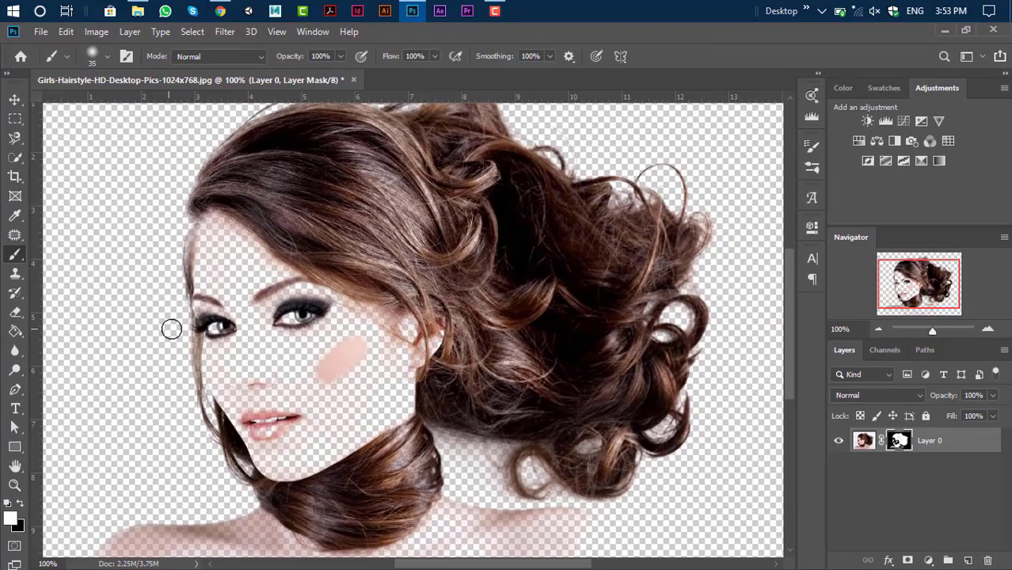
Paint white on the layer mask with a 90 px soft brush to restore the inner hair and the face.
key(ctrl+plus)
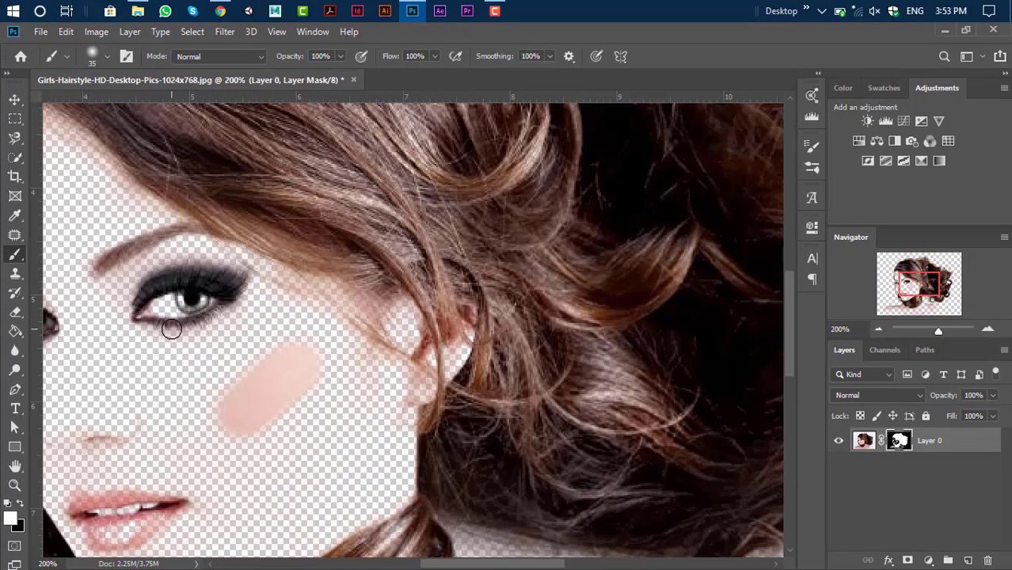
mouse_move(575, 366)
mouse_down()
mouse_move(655, 377)
mouse_move(639, 412)
mouse_move(611, 375)
mouse_move(480, 368)
mouse_move(514, 422)
mouse_move(434, 372)
mouse_move(396, 443)
mouse_move(479, 258)
mouse_move(420, 325)
mouse_move(481, 264)
mouse_move(346, 235)
mouse_move(341, 297)
mouse_up()
key(ctrl+minus)
key(ctrl+minus)
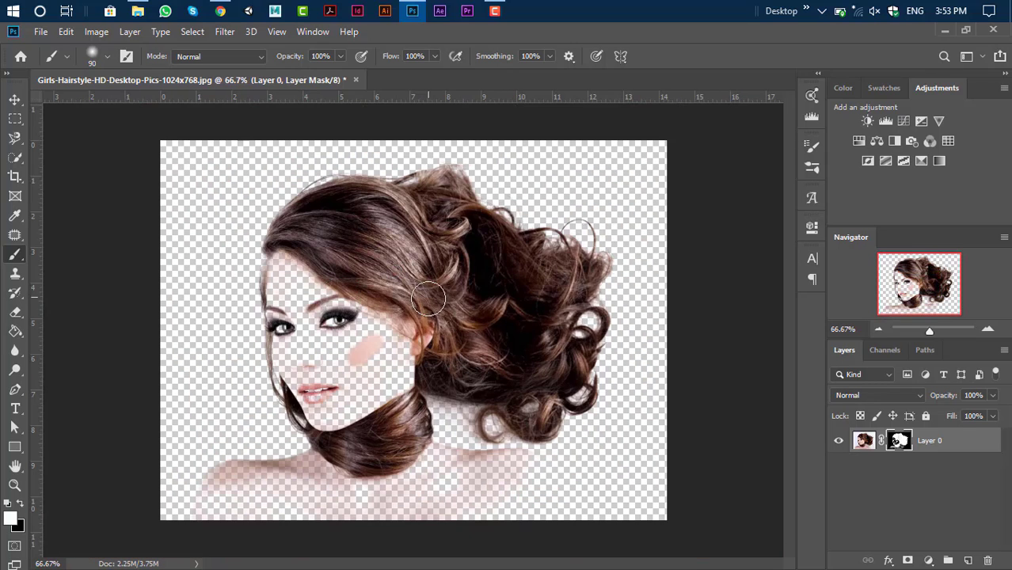
mouse_move(437, 265)
mouse_down()
mouse_move(384, 274)
mouse_move(391, 281)
mouse_move(412, 269)
mouse_move(353, 213)
mouse_move(450, 267)
mouse_move(375, 262)
mouse_move(308, 230)
mouse_move(460, 294)
mouse_move(441, 307)
mouse_move(404, 307)
mouse_move(485, 360)
mouse_up()
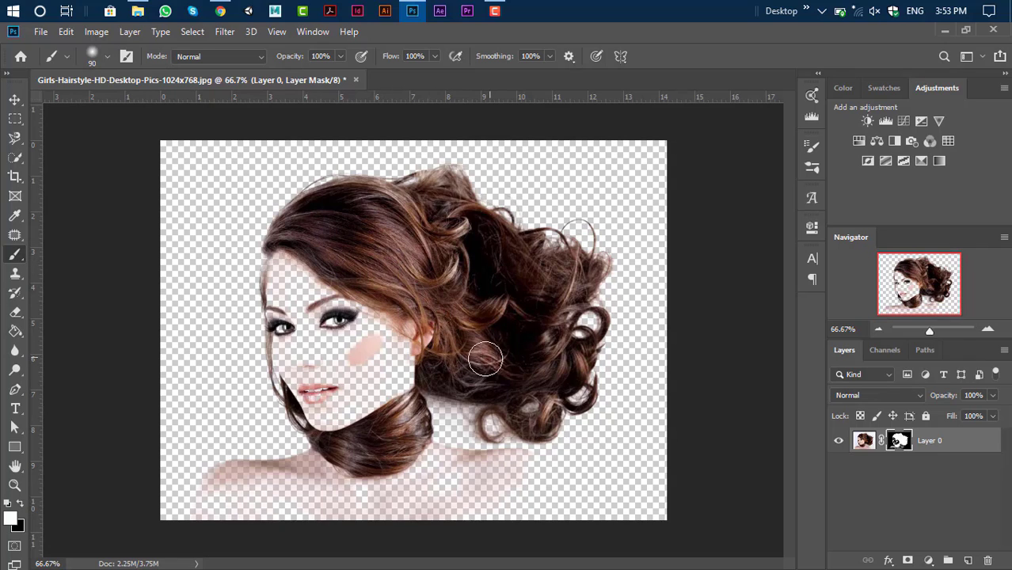
mouse_move(552, 279)
mouse_down()
mouse_move(461, 243)
mouse_move(481, 338)
mouse_move(455, 314)
mouse_move(539, 365)
mouse_move(493, 354)
mouse_move(453, 371)
mouse_move(379, 354)
mouse_move(375, 308)
mouse_move(352, 361)
mouse_move(343, 361)
mouse_move(355, 360)
mouse_move(352, 382)
mouse_move(294, 263)
mouse_move(288, 317)
mouse_move(281, 277)
mouse_up()
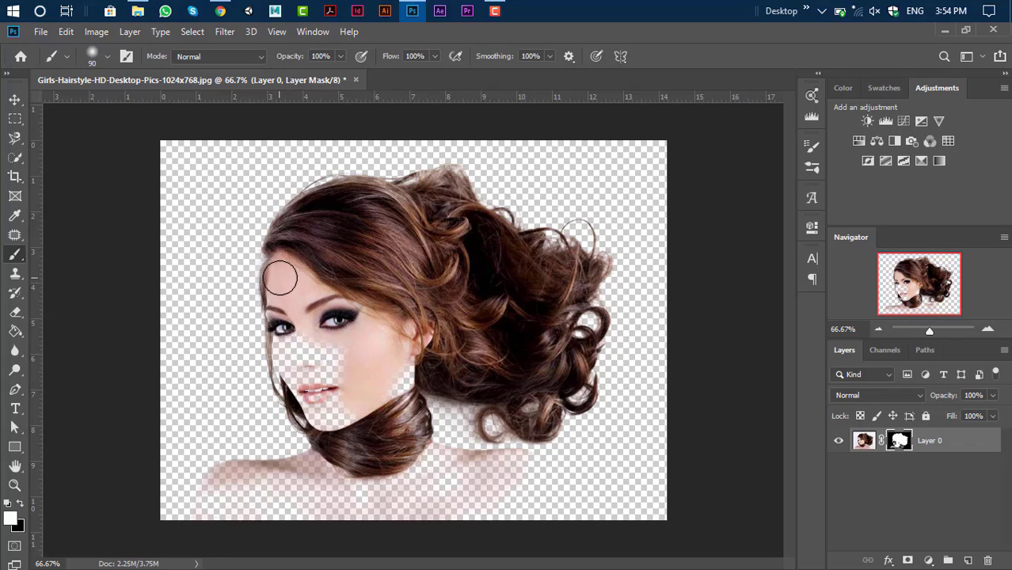
mouse_move(289, 338)
mouse_down()
mouse_move(348, 424)
mouse_move(317, 366)
mouse_move(416, 346)
mouse_move(373, 410)
mouse_up()
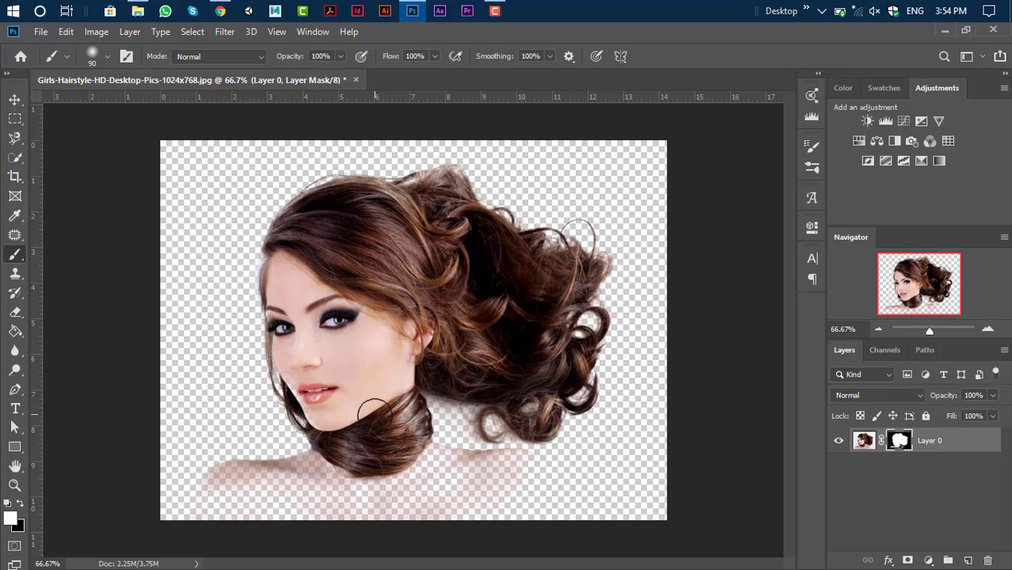
Reduce the brush size to 34 px and restore the face edge beside the lips and the hair around the neck.
scroll(322, 405, up, 2)
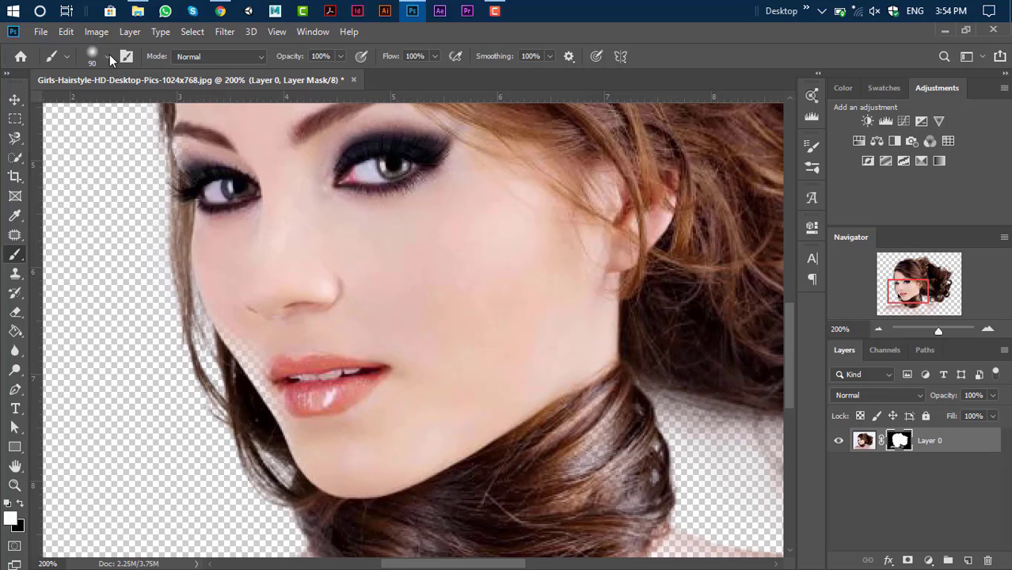
click(108, 56)
click(309, 336)
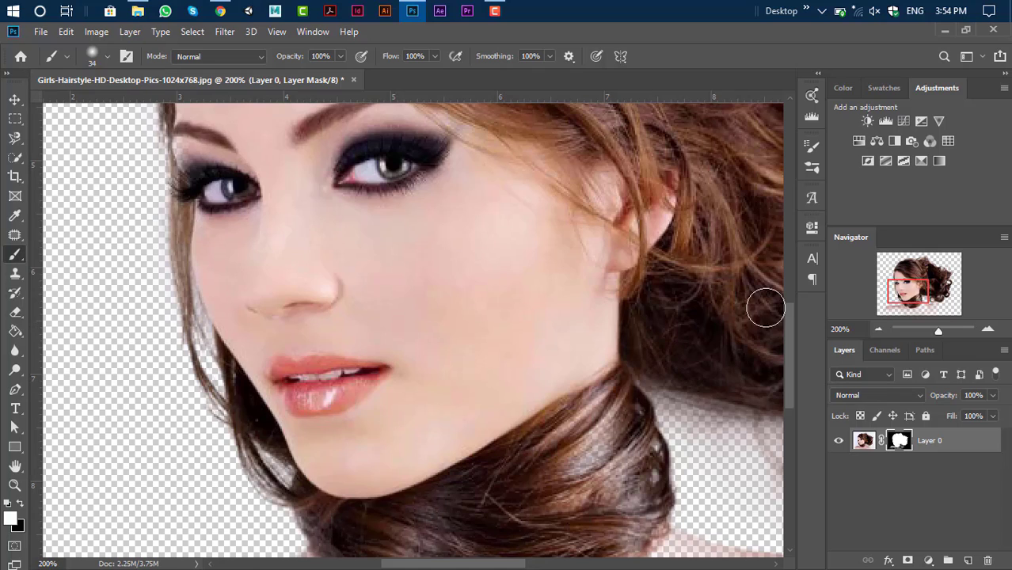
drag(794, 336, 792, 380)
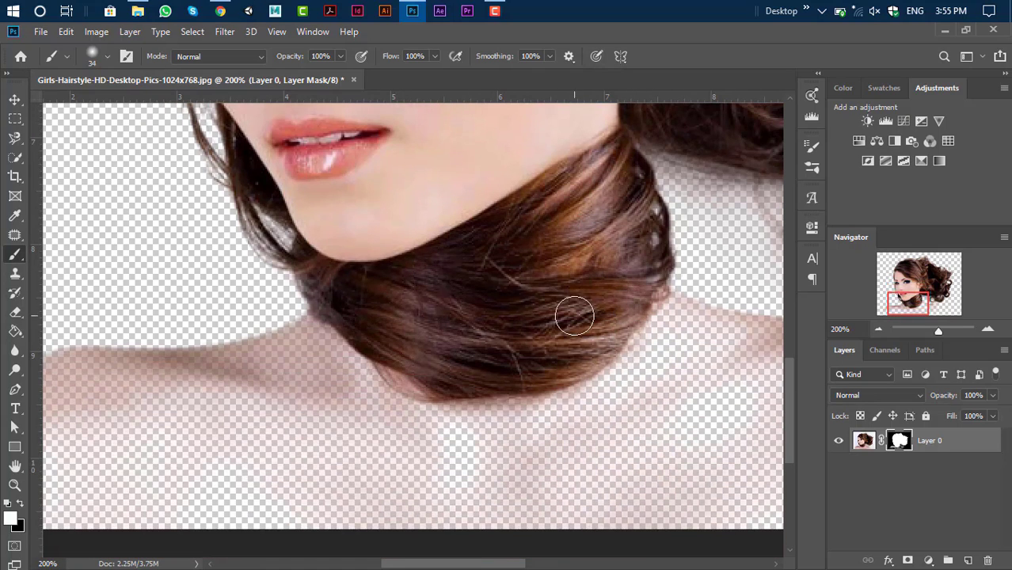
Switch to a hard round 34 px brush and paint white on the mask over the chest below the neck.
click(107, 56)
double_click(139, 165)
drag(403, 433, 317, 437)
drag(444, 467, 311, 501)
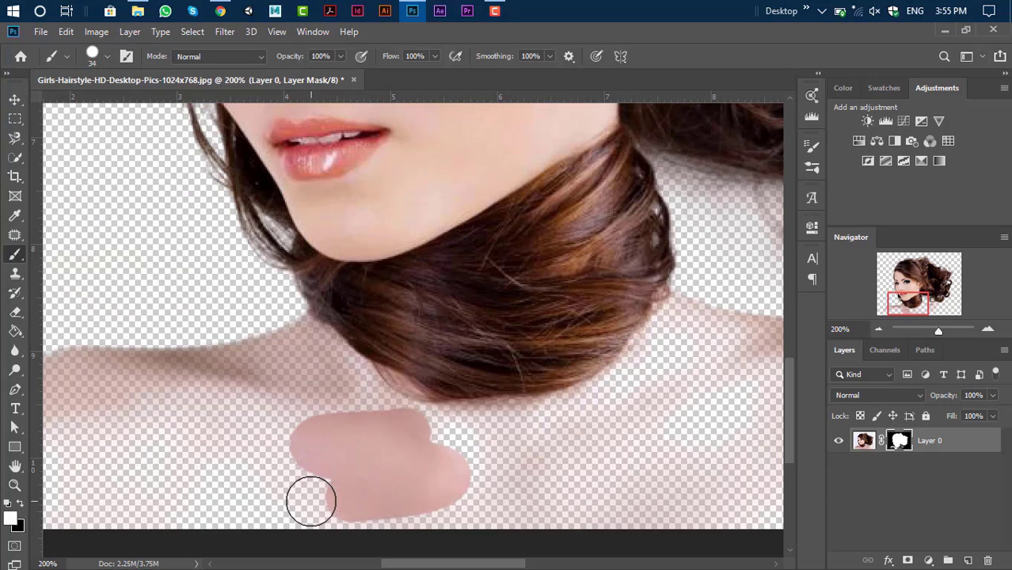
Paint white on the layer mask with a hard round brush enlarged to 70 px to restore the chest and both shoulders.
key(ctrl+minus)
key(ctrl+minus)
key(ctrl+minus)
drag(484, 499, 465, 507)
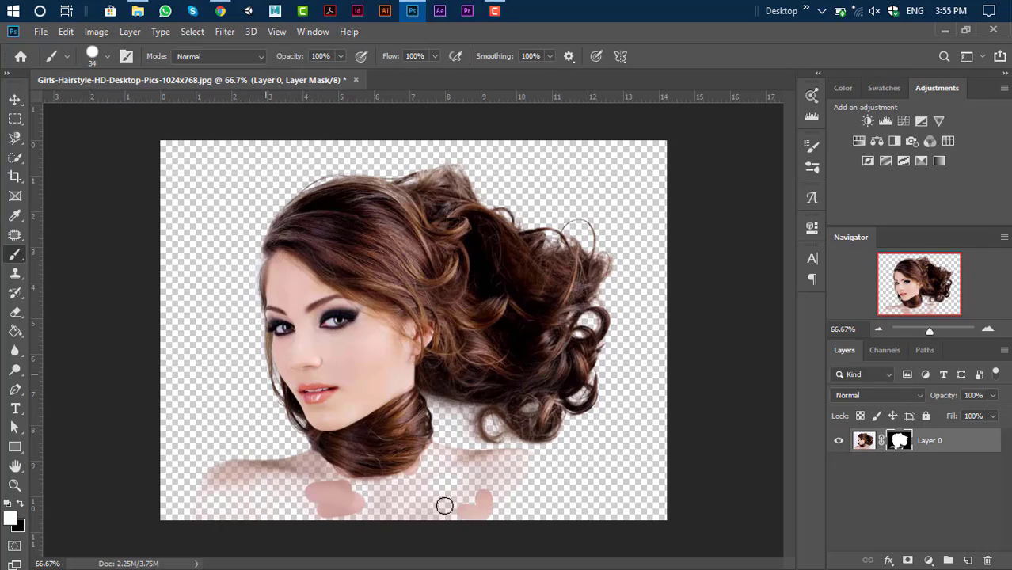
mouse_move(340, 506)
mouse_down()
mouse_move(313, 469)
mouse_move(233, 503)
mouse_move(222, 492)
mouse_move(214, 530)
mouse_move(548, 499)
mouse_move(514, 471)
mouse_move(449, 485)
mouse_move(407, 473)
mouse_move(429, 462)
mouse_move(449, 470)
mouse_move(358, 487)
mouse_move(298, 472)
mouse_up()
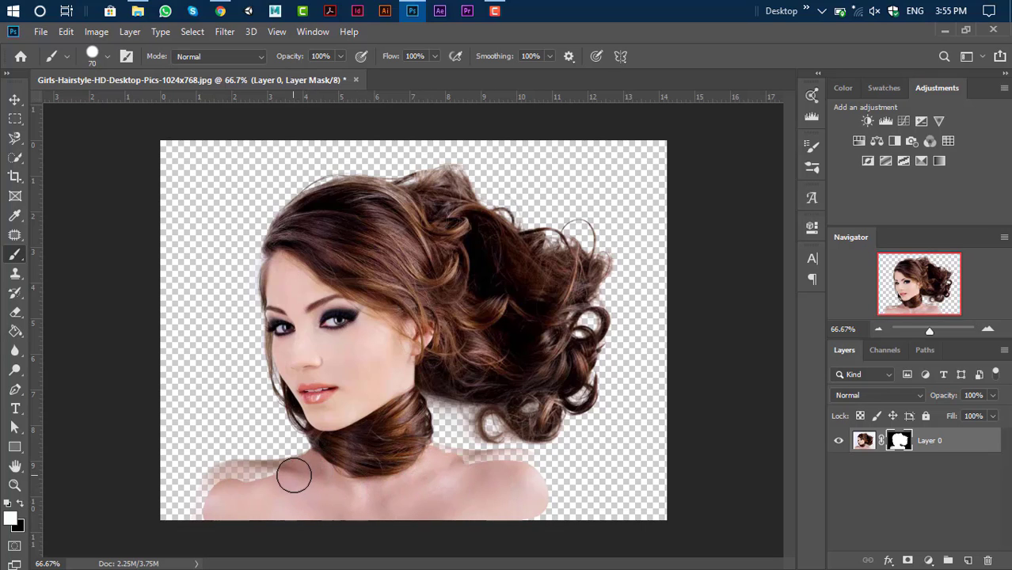
mouse_move(269, 480)
mouse_down()
mouse_move(228, 477)
mouse_move(218, 509)
mouse_up()
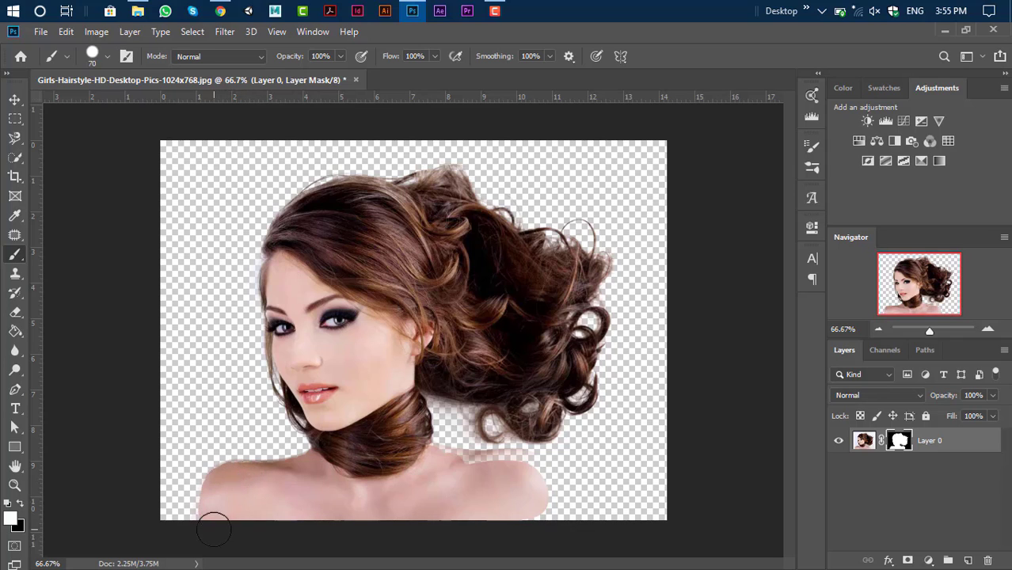
mouse_move(450, 504)
mouse_down()
mouse_move(503, 476)
mouse_move(552, 468)
mouse_move(493, 460)
mouse_move(485, 482)
mouse_move(521, 475)
mouse_move(429, 461)
mouse_move(457, 473)
mouse_move(526, 482)
mouse_up()
Switch to a soft 90 px brush and paint white on the mask along the outer edges of both shoulders.
key(bracketright)
key(bracketright)
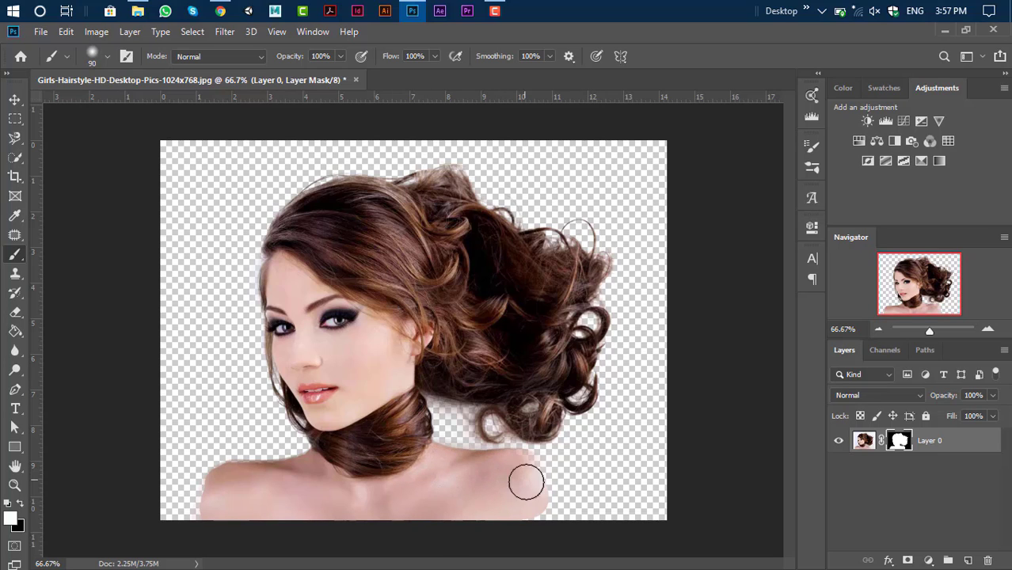
mouse_move(537, 518)
mouse_down()
mouse_move(528, 466)
mouse_move(539, 496)
mouse_up()
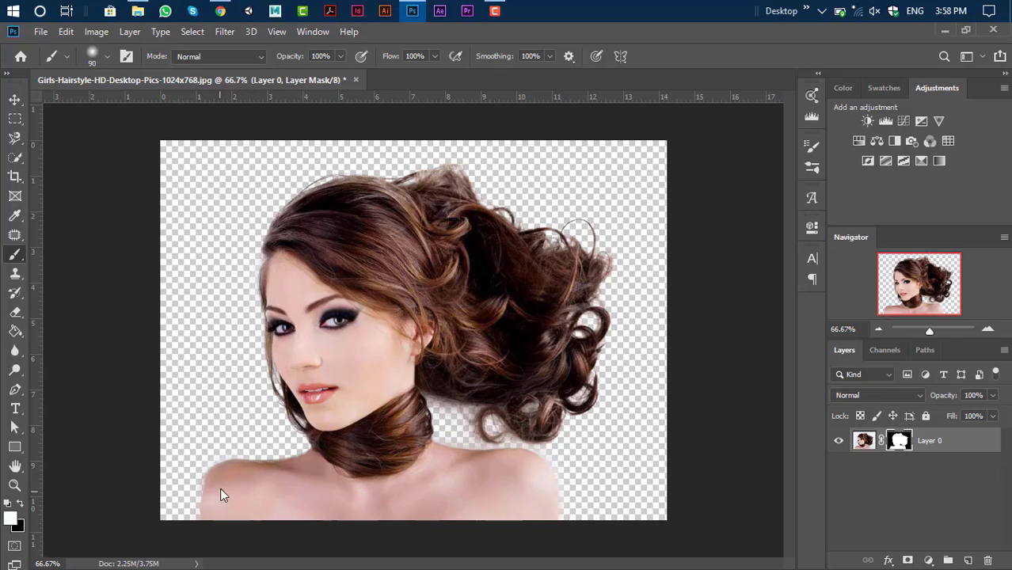
drag(218, 492, 214, 500)
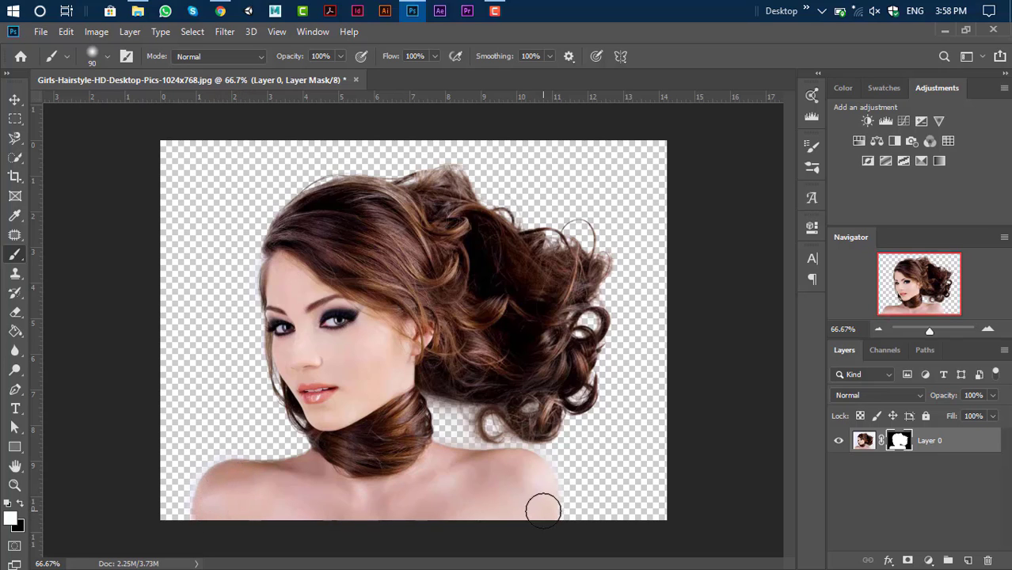
Move the cut-out woman horizontally about 0.36 in to the right with the Move tool.
key(v)
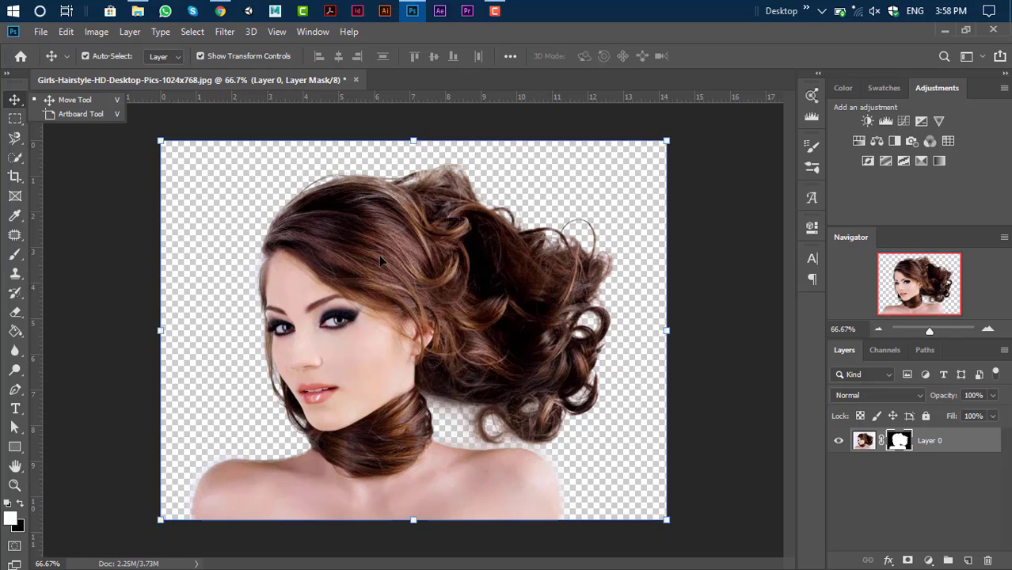
mouse_move(404, 288)
mouse_down()
mouse_move(408, 299)
mouse_move(418, 288)
mouse_up()
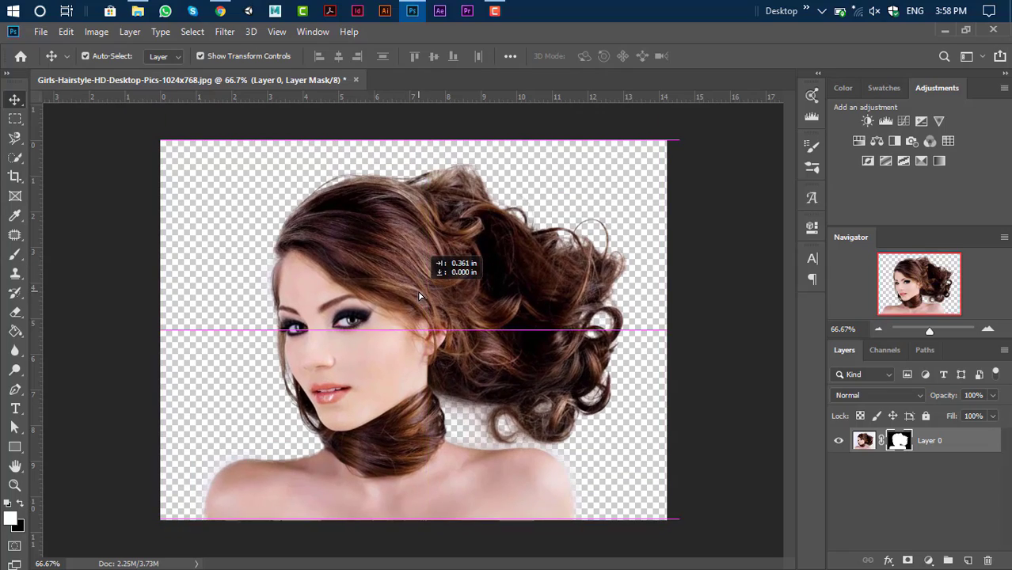
Create a new 2400 x 2400 pixel document at 300 pixels/inch in 8 bit RGB Color with a white background.
click(40, 32)
click(65, 49)
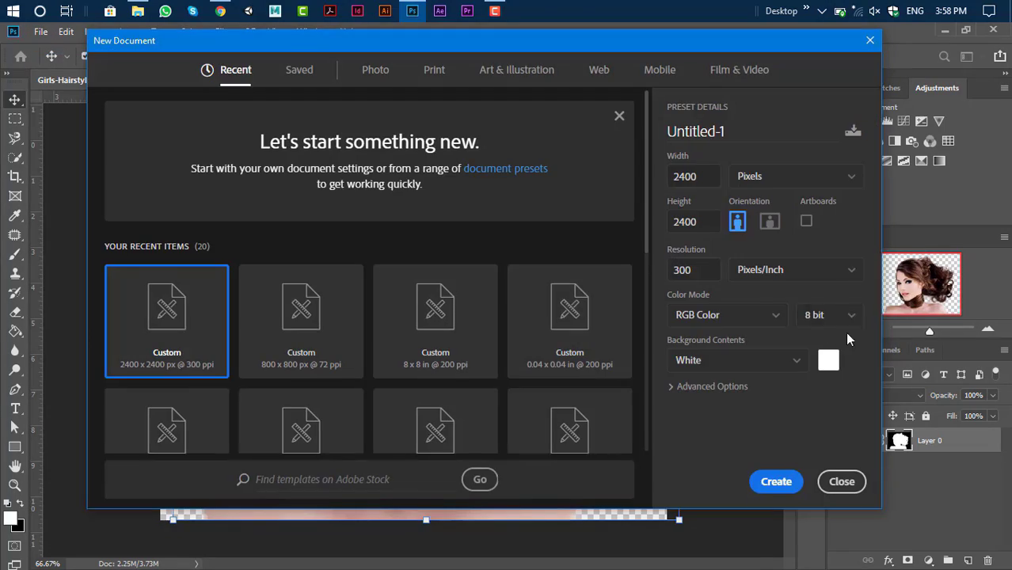
click(776, 481)
Transfer the masked woman from the photo into the new document, scale her up and place her against the canvas's lower edge.
key(ctrl+Tab)
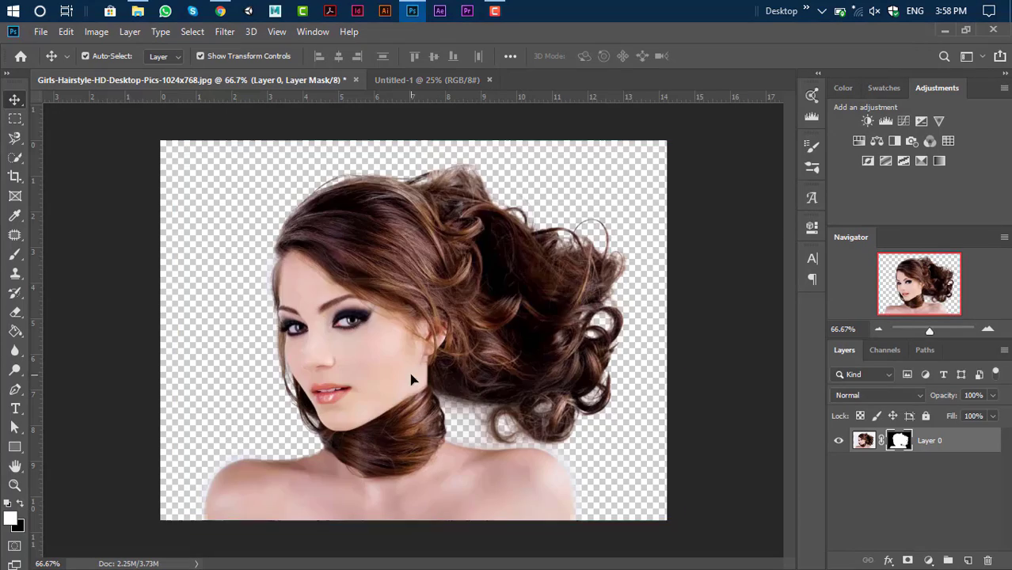
mouse_move(418, 377)
mouse_down()
mouse_move(469, 80)
mouse_move(406, 368)
mouse_up()
key(ctrl+t)
drag(524, 344, 627, 489)
drag(465, 444, 442, 506)
click(711, 55)
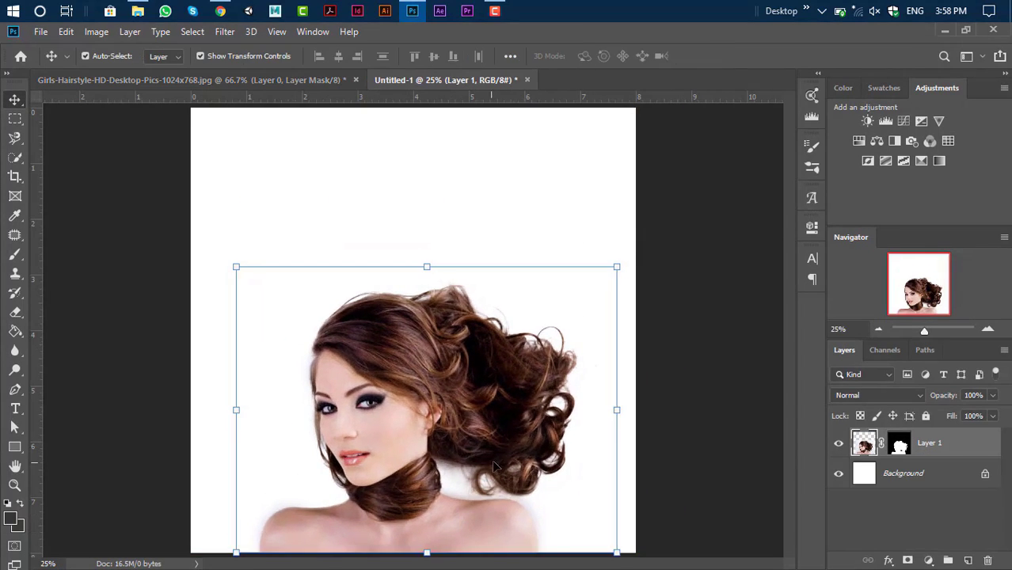